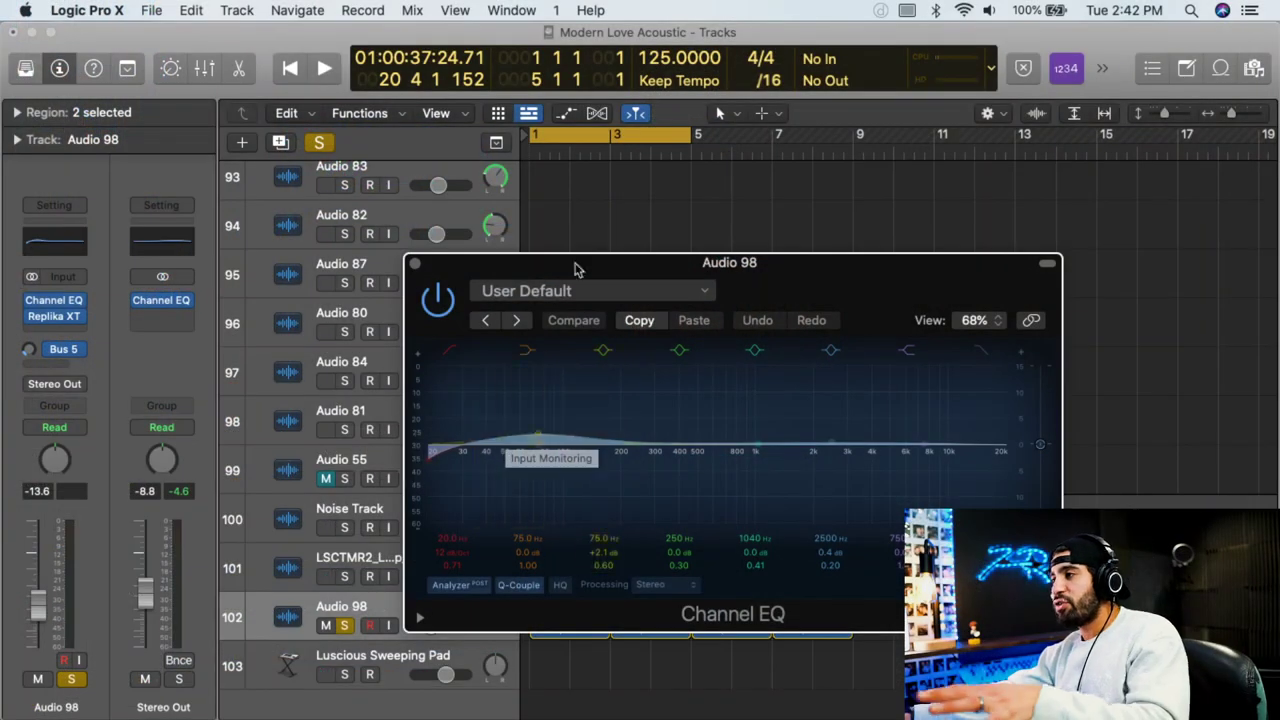
- Move the Channel EQ window up-left to reveal the Audio 98 guitar regions, then audition the track
{"action": "left_click_drag", "start_coordinate": [580, 266], "coordinate": [318, 163]}
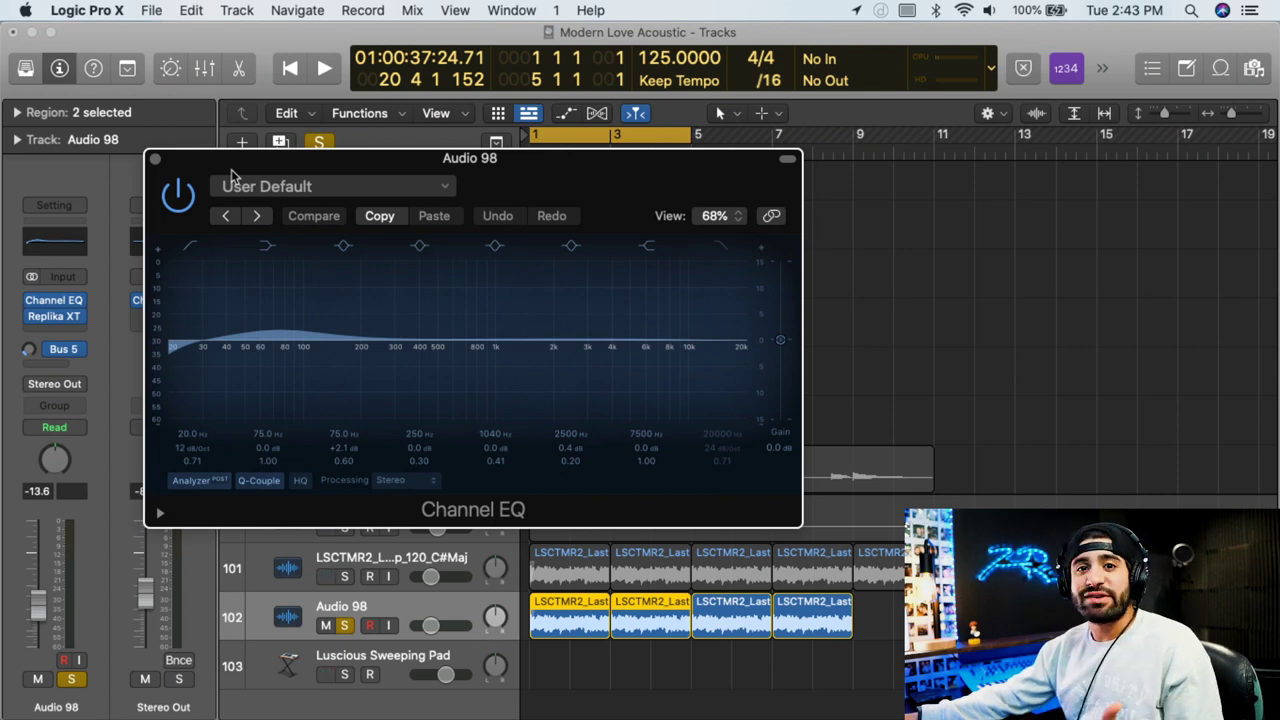
{"action": "key", "text": "space"}
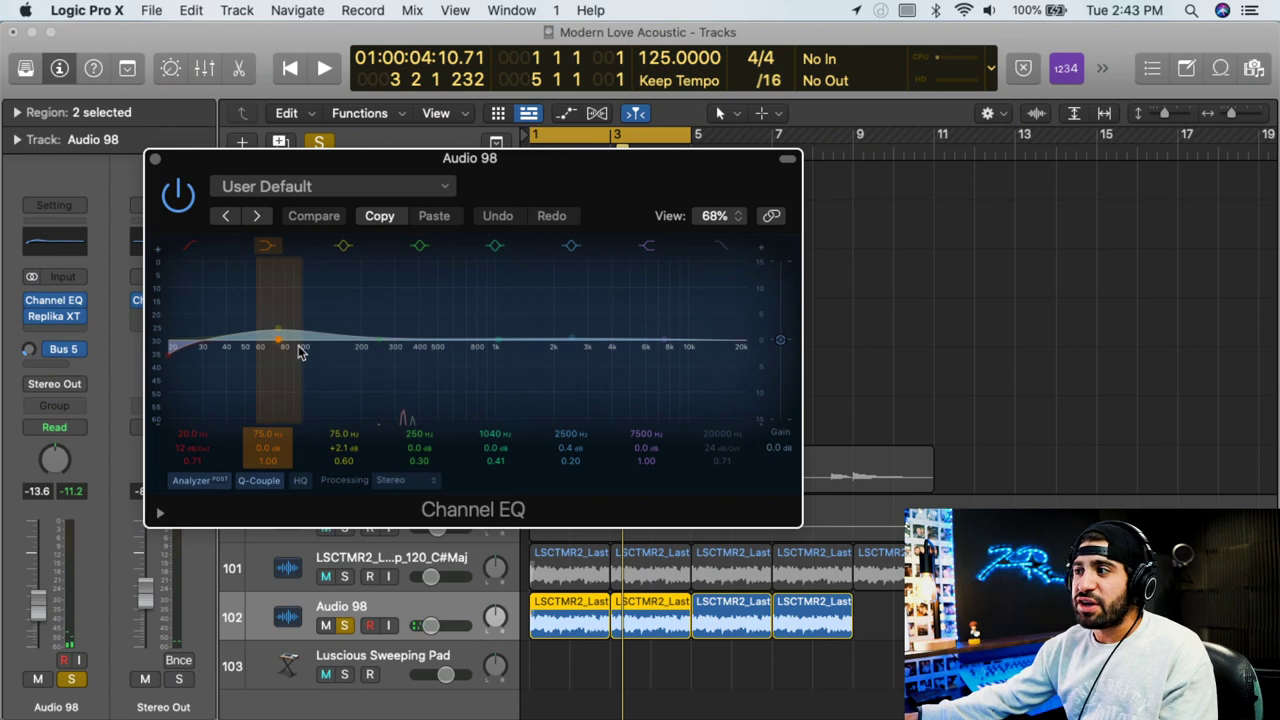
- Recall Default on the guitar's Channel EQ to restore its flat Factory Default settings
{"action": "left_click", "coordinate": [349, 190]}
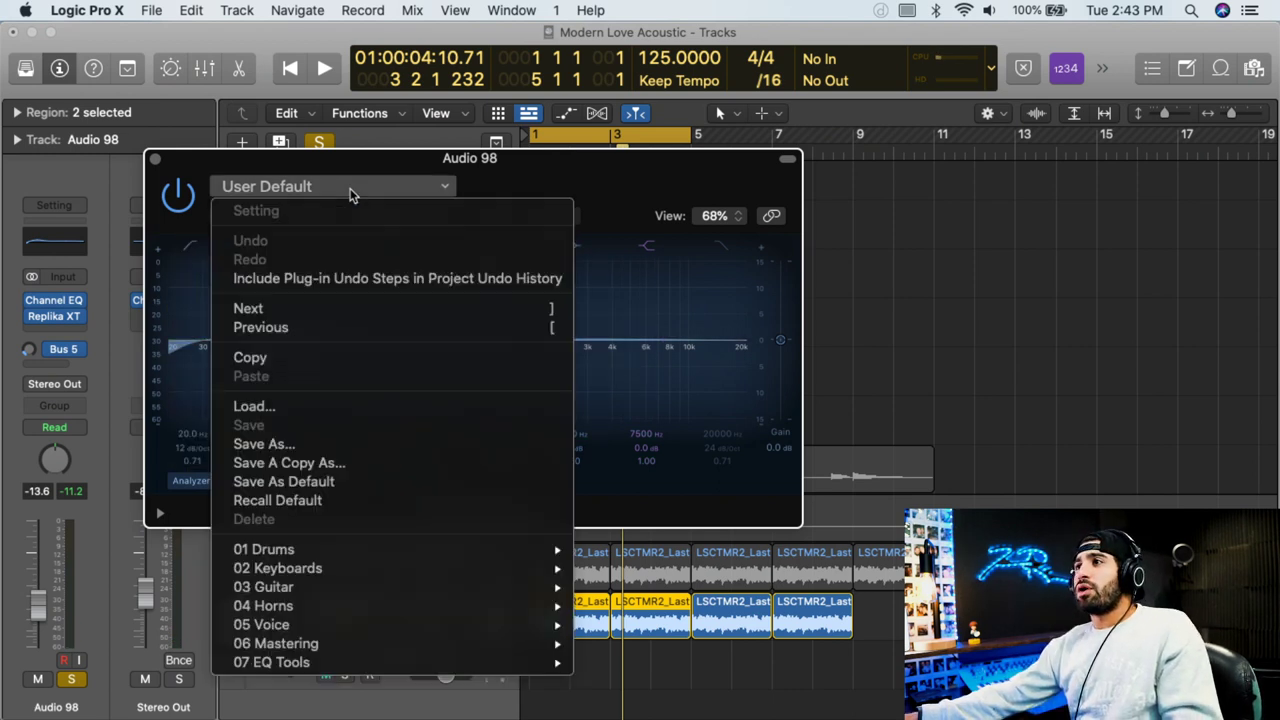
{"action": "left_click", "coordinate": [300, 500]}
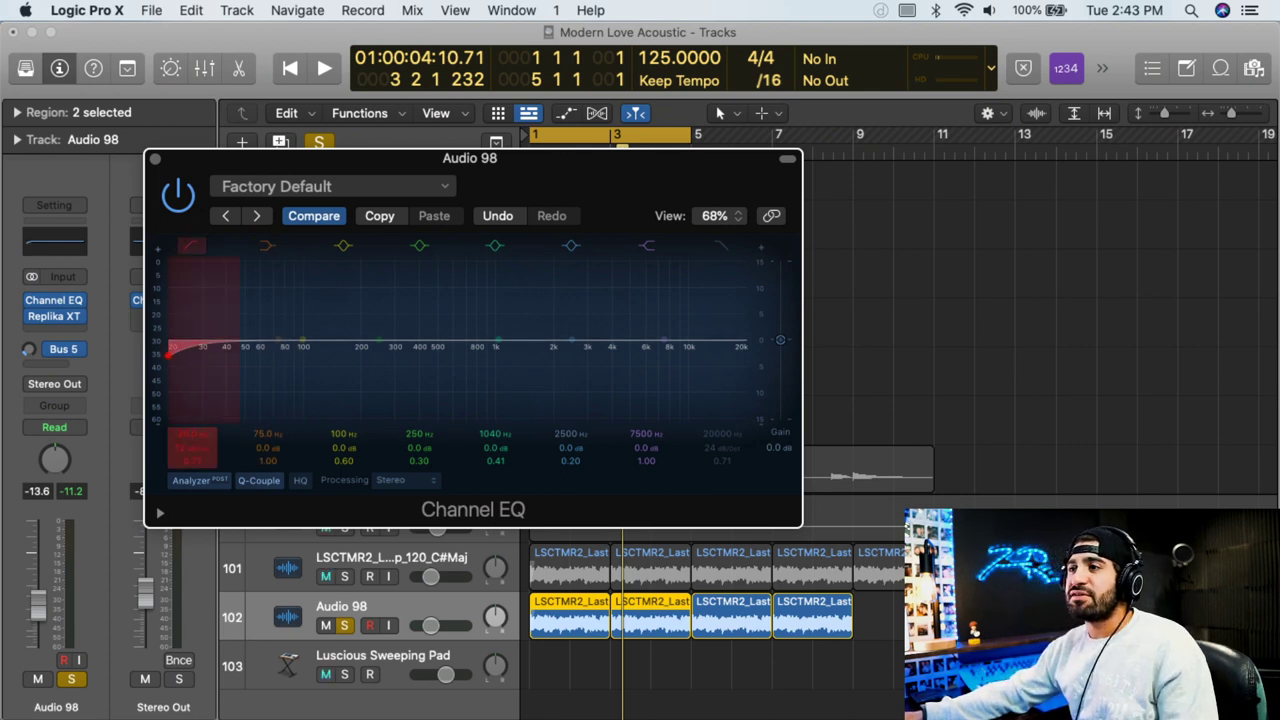
- Raise the Channel EQ low cut to about 1700 Hz and audition it on the guitar
{"action": "left_click_drag", "start_coordinate": [168, 354], "coordinate": [518, 355]}
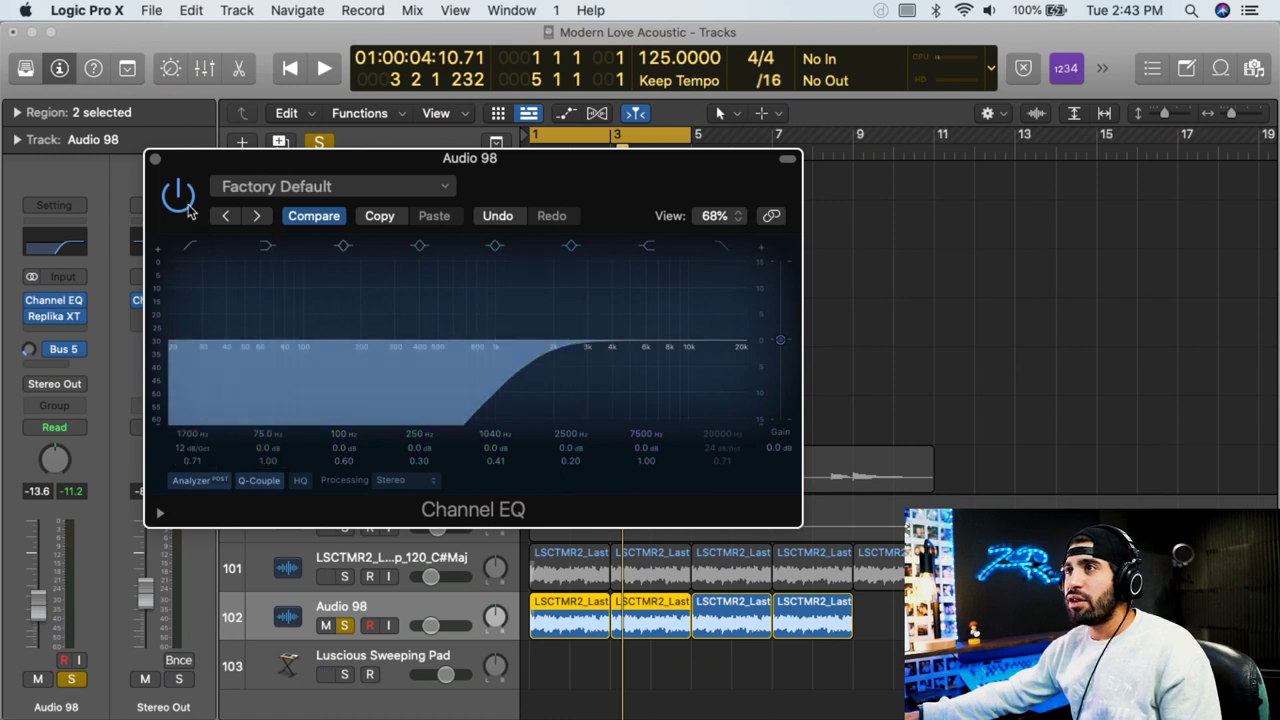
{"action": "key", "text": "space"}
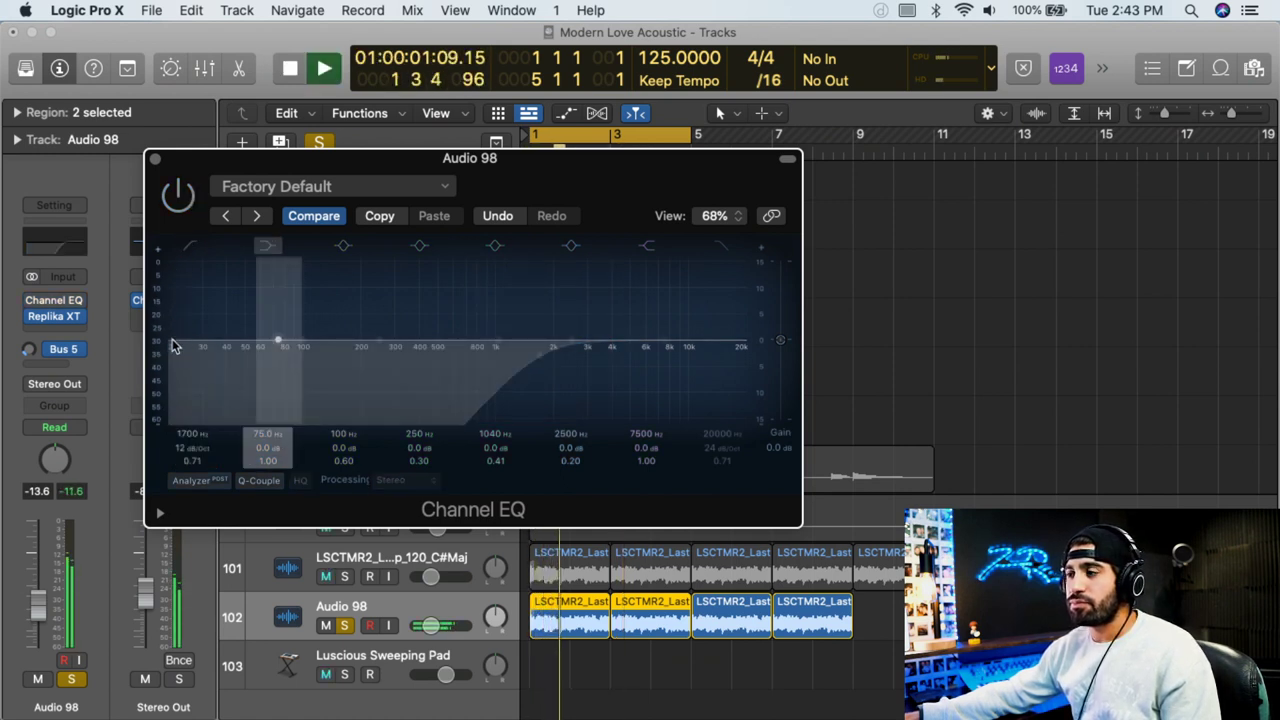
{"action": "key", "text": "space"}
- Toggle the low-cut band off and on, play, then bypass the Channel EQ for comparison
{"action": "left_click", "coordinate": [194, 250]}
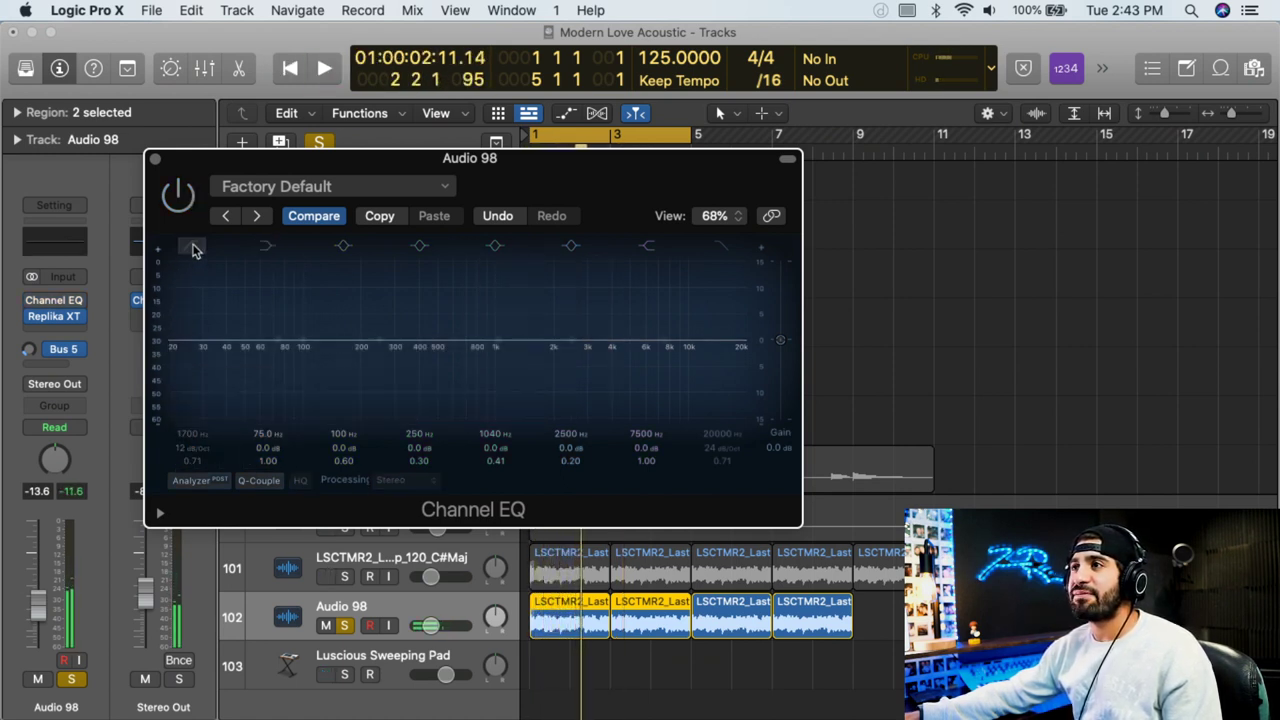
{"action": "left_click", "coordinate": [182, 205]}
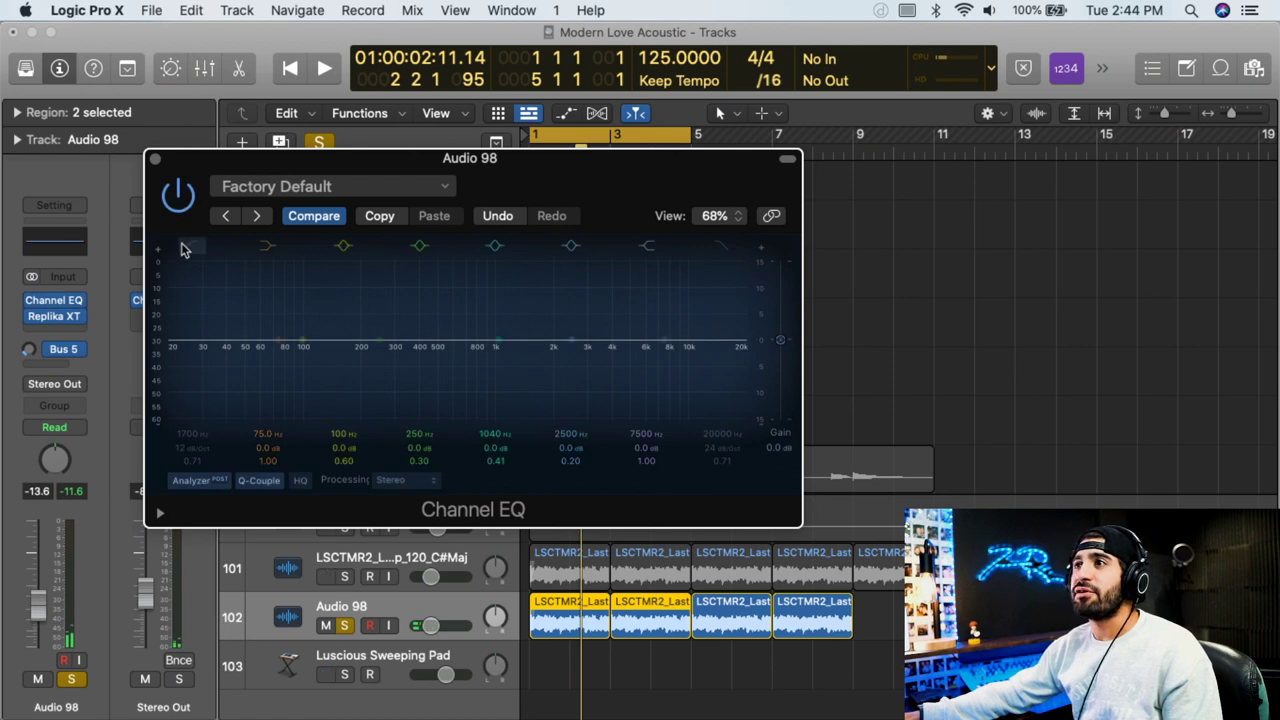
{"action": "left_click", "coordinate": [183, 250]}
{"action": "key", "text": "space"}
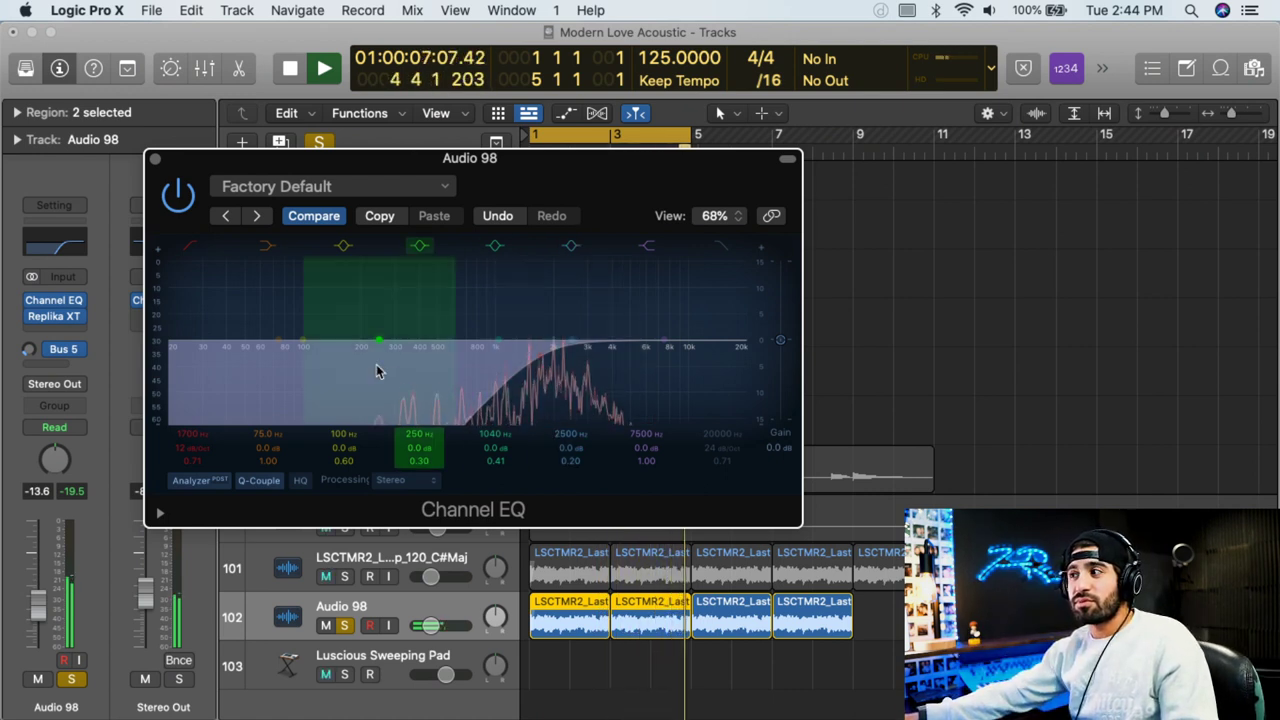
{"action": "left_click", "coordinate": [178, 195]}
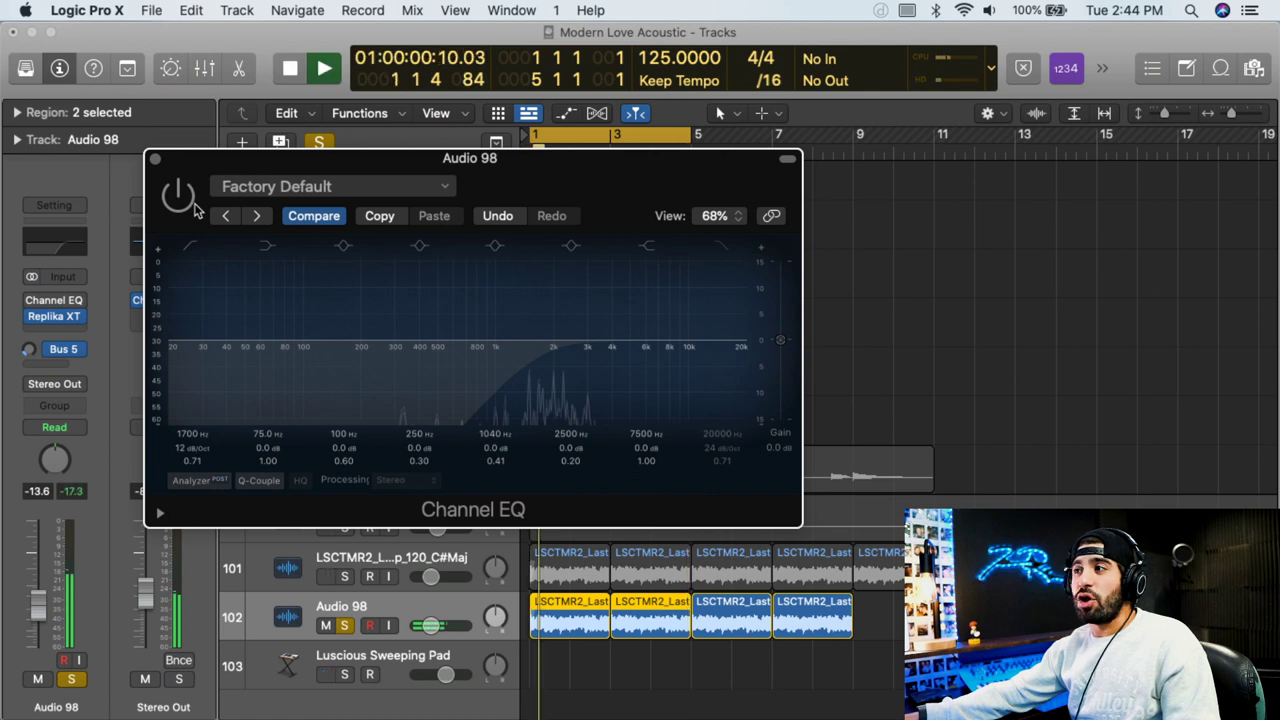
{"action": "key", "text": "space"}
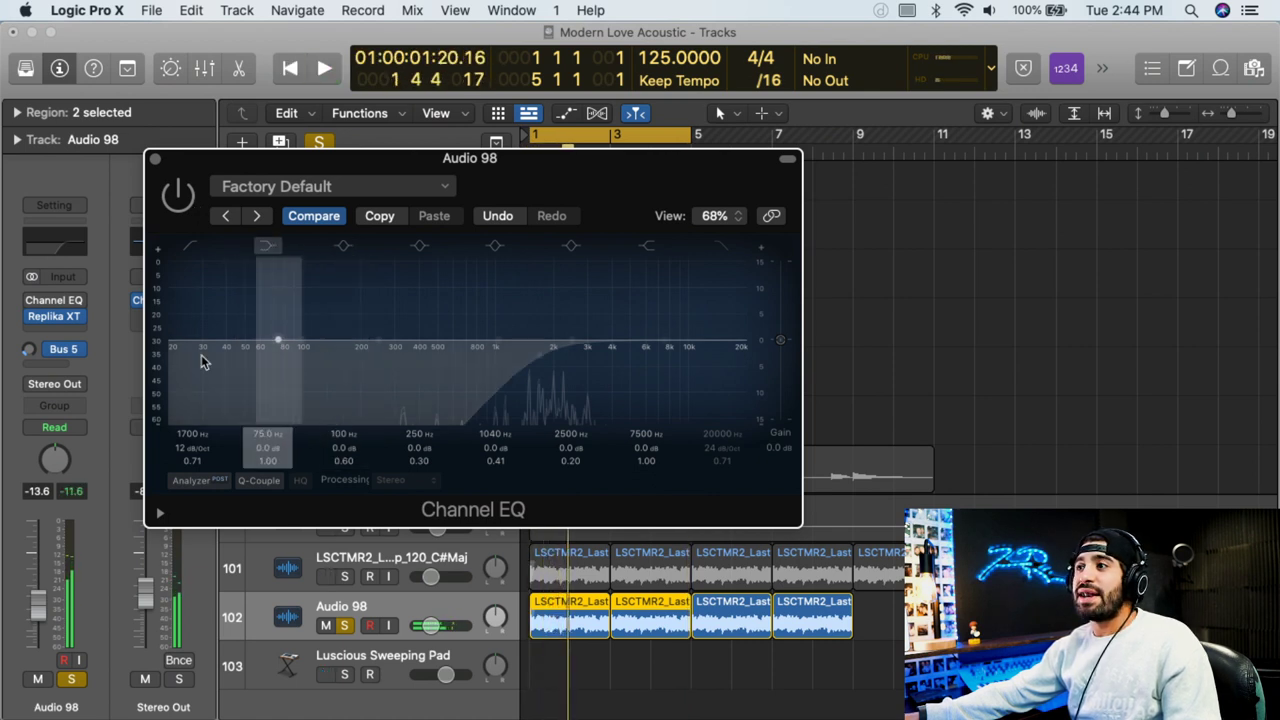
- Reset the Channel EQ to its default settings and re-enable the bypassed plug-in
{"action": "left_click", "coordinate": [347, 187]}
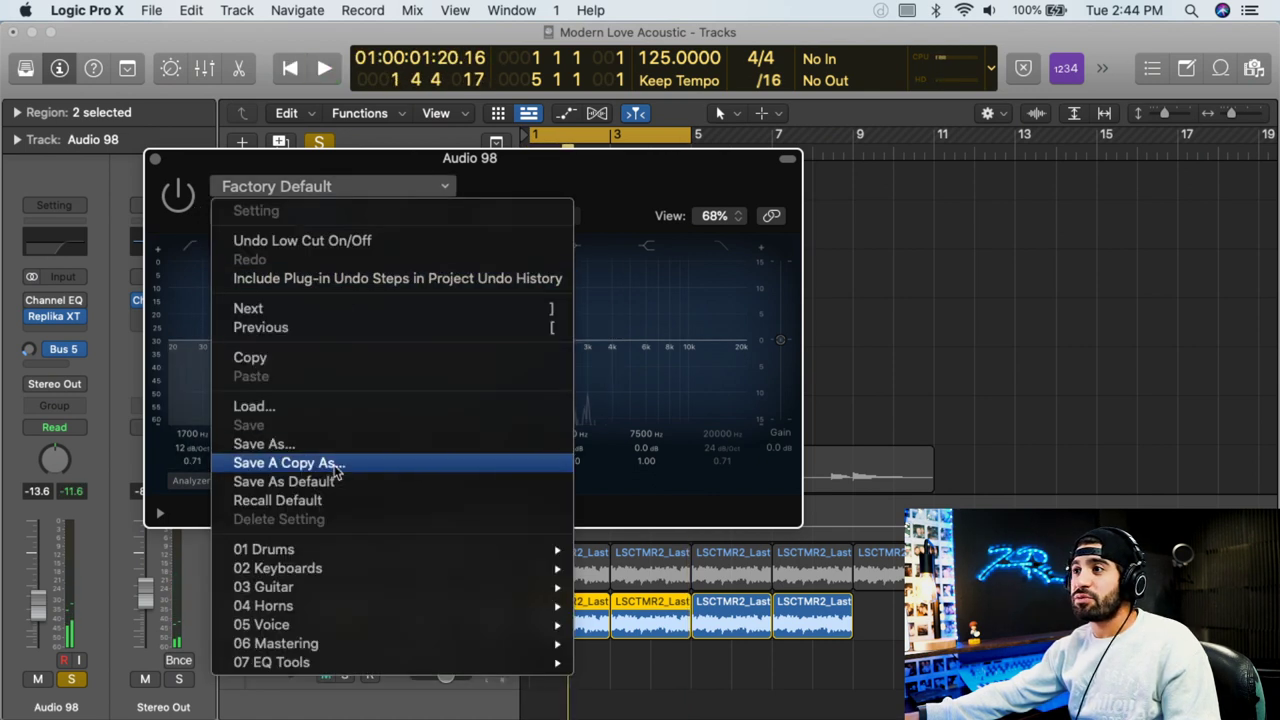
{"action": "left_click", "coordinate": [290, 500]}
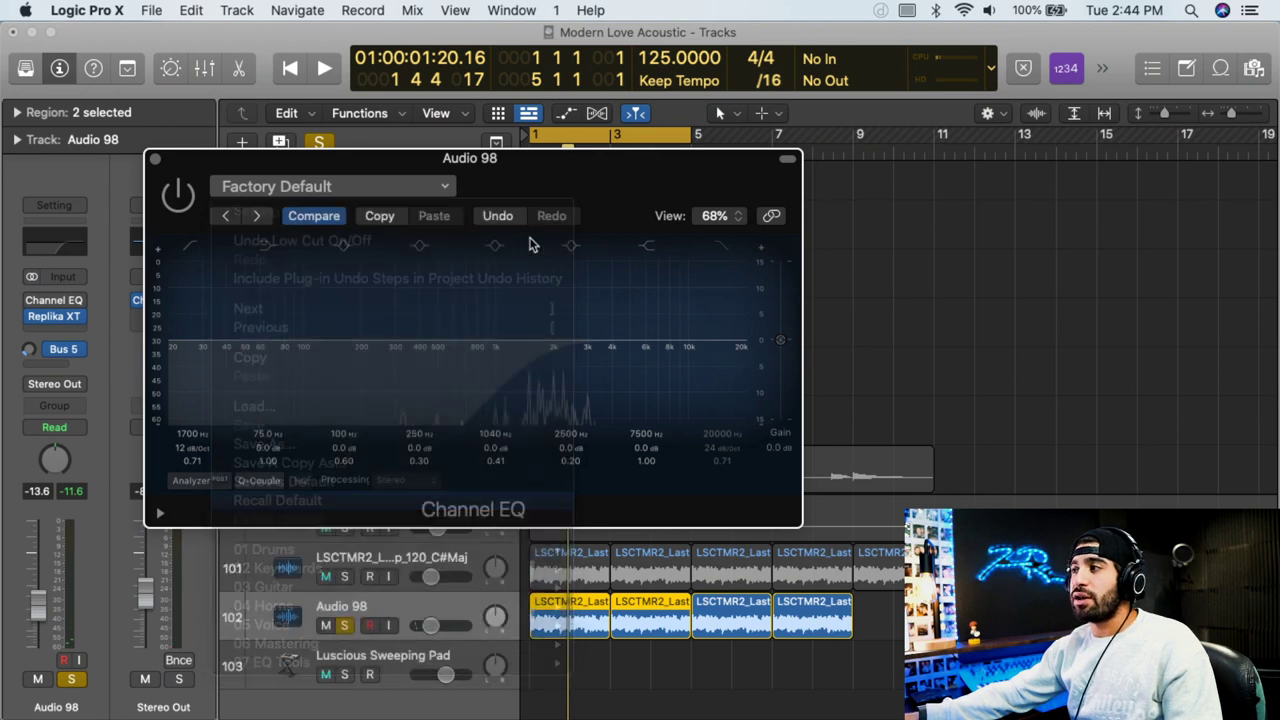
{"action": "left_click", "coordinate": [168, 196]}
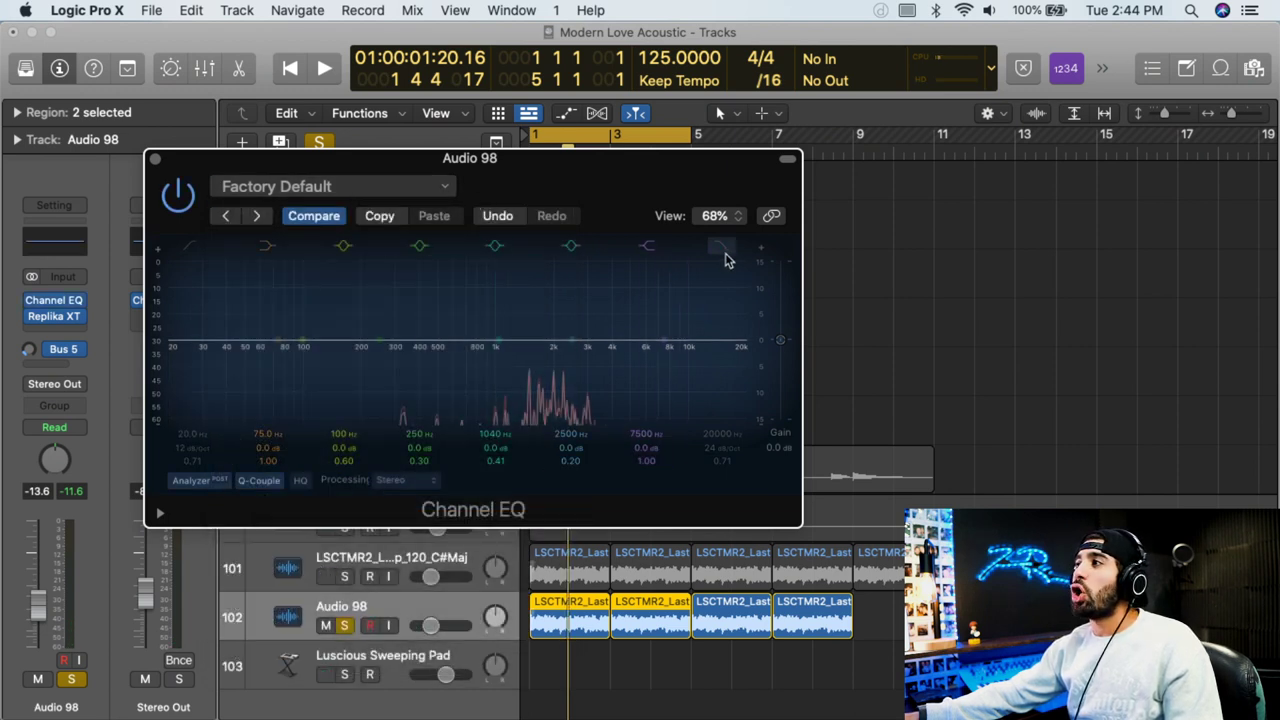
- Lower the high cut to about 300 Hz and audition the guitar through it
{"action": "left_click_drag", "start_coordinate": [724, 434], "coordinate": [727, 430]}
{"action": "key", "text": "space"}
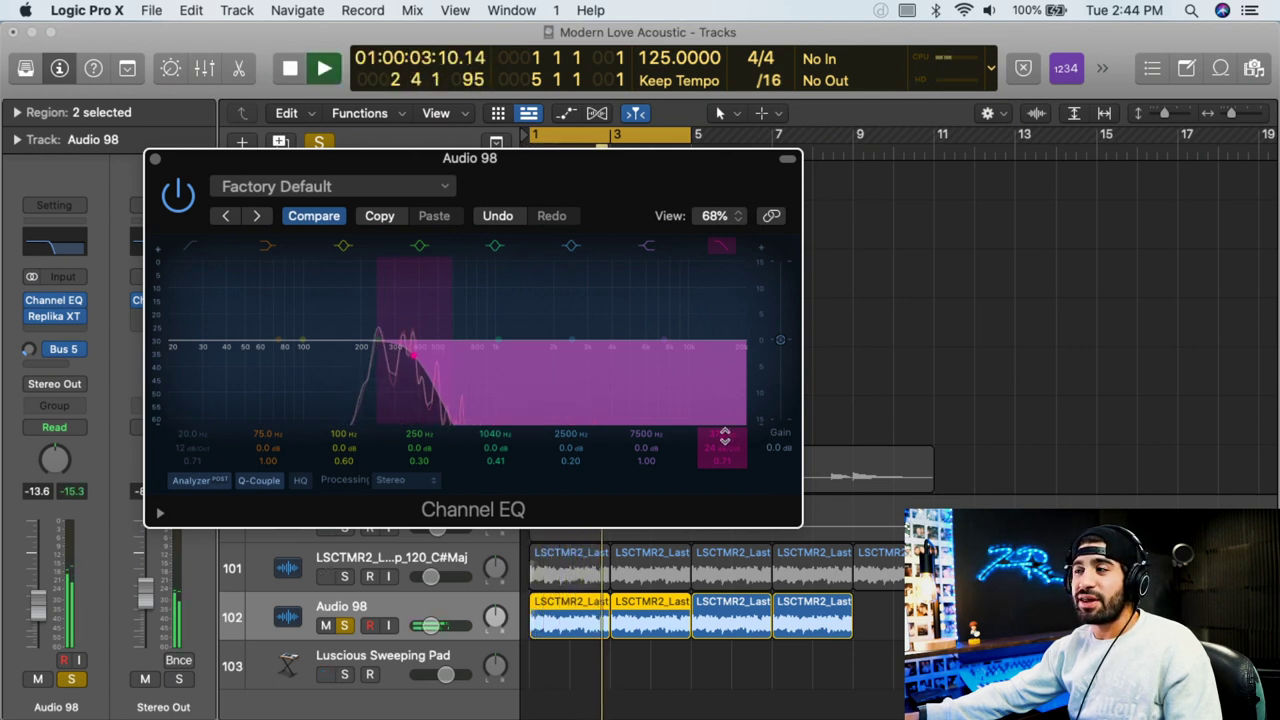
{"action": "key", "text": "space"}
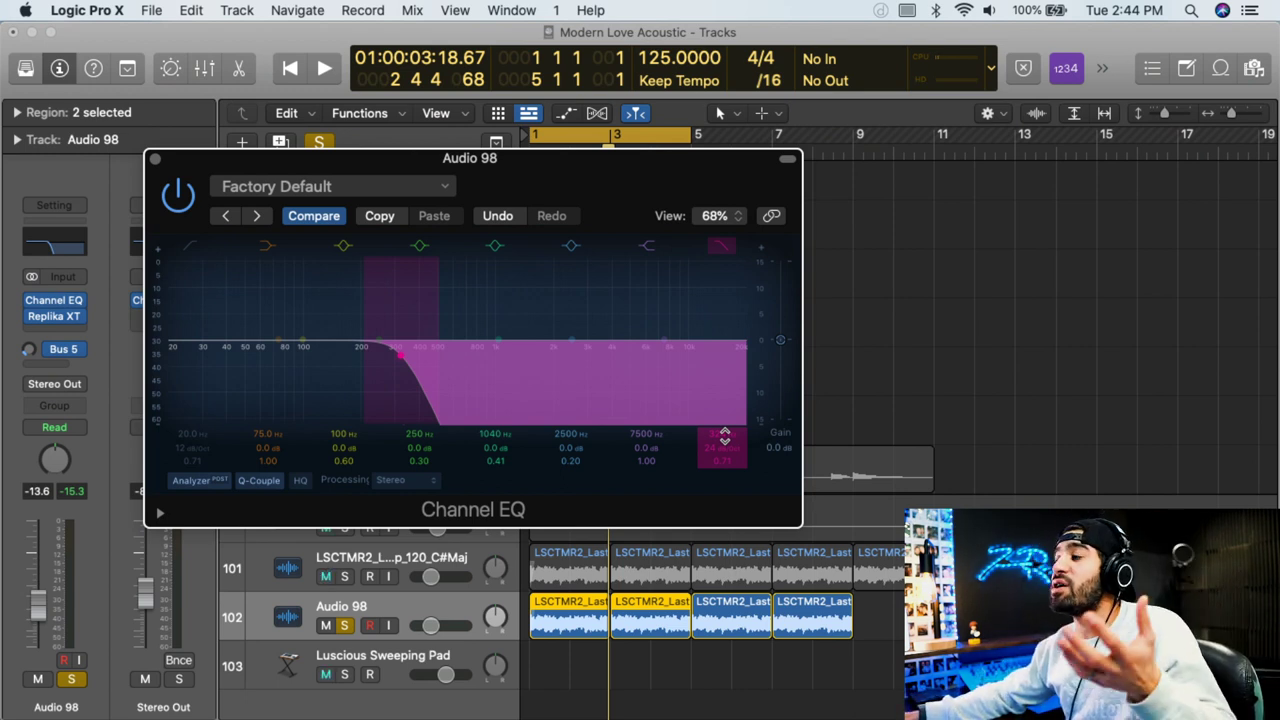
- Play the guitar from the project start, then pull the high cut down to about 420 Hz
{"action": "key", "text": "Return"}
{"action": "key", "text": "space"}
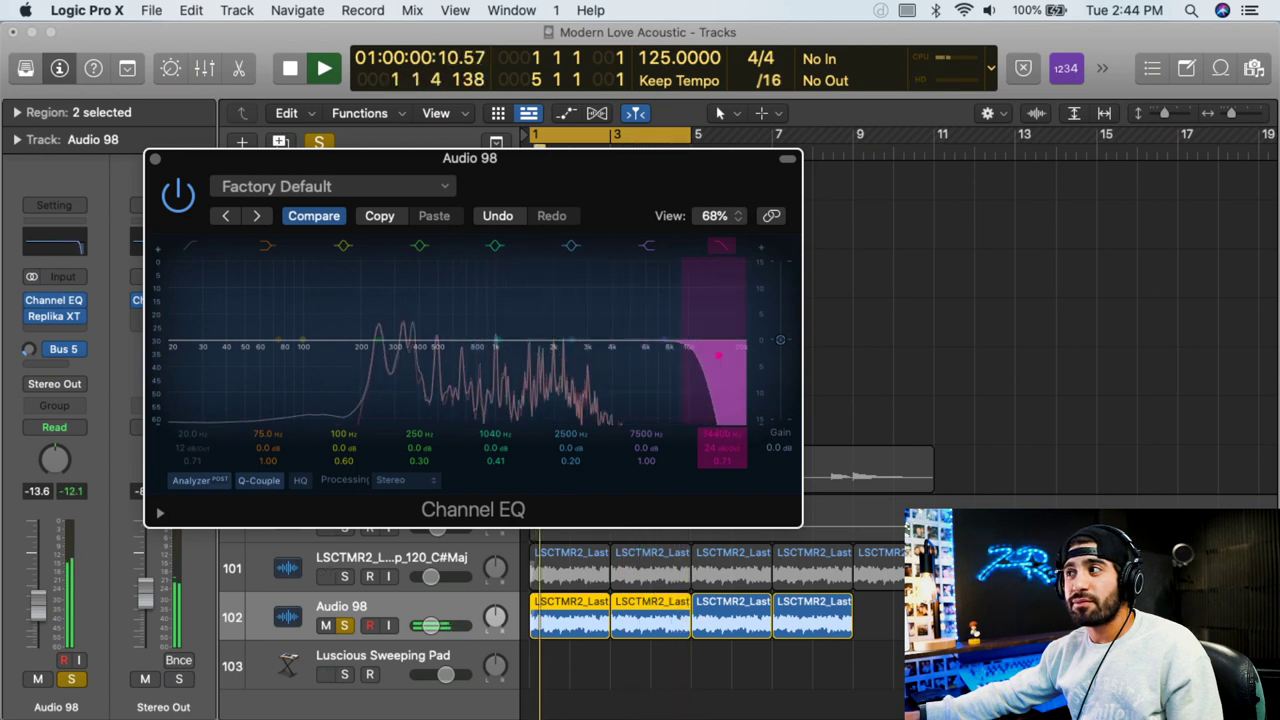
{"action": "key", "text": "space"}
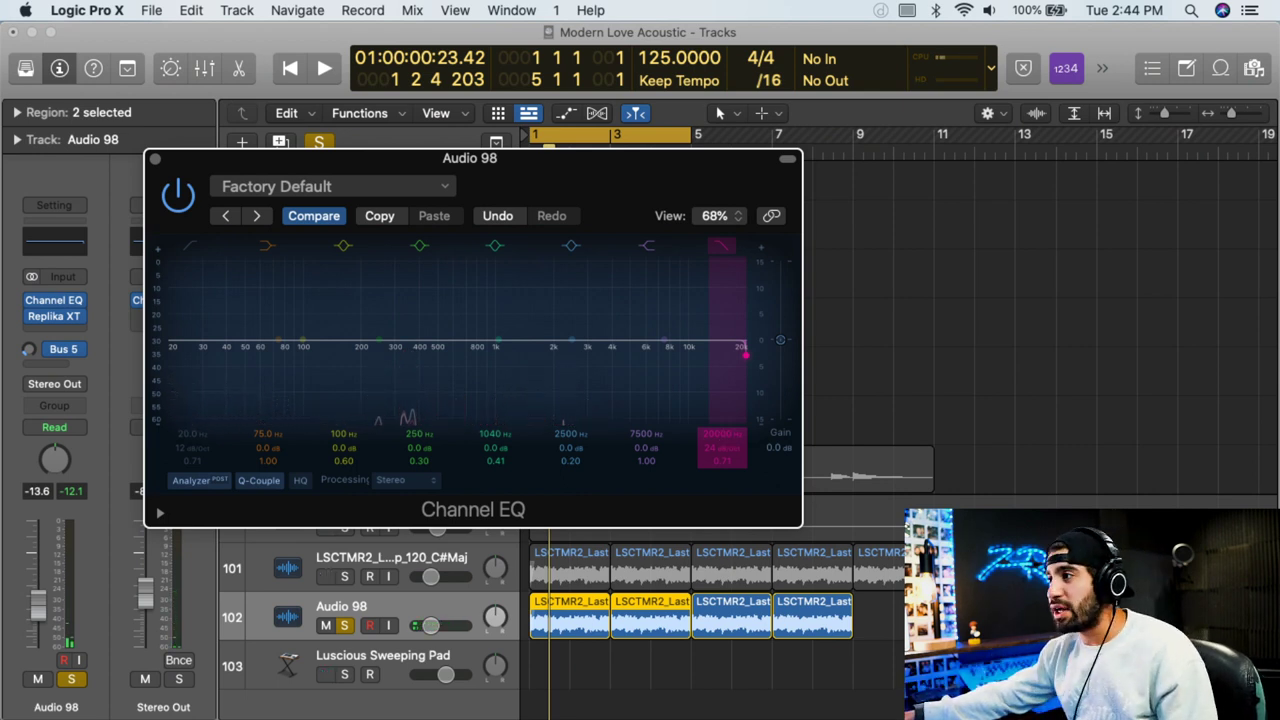
{"action": "left_click_drag", "start_coordinate": [745, 355], "coordinate": [424, 355]}
- Sweep the high cut up through 700 Hz and 3540 Hz during playback
{"action": "key", "text": "space"}
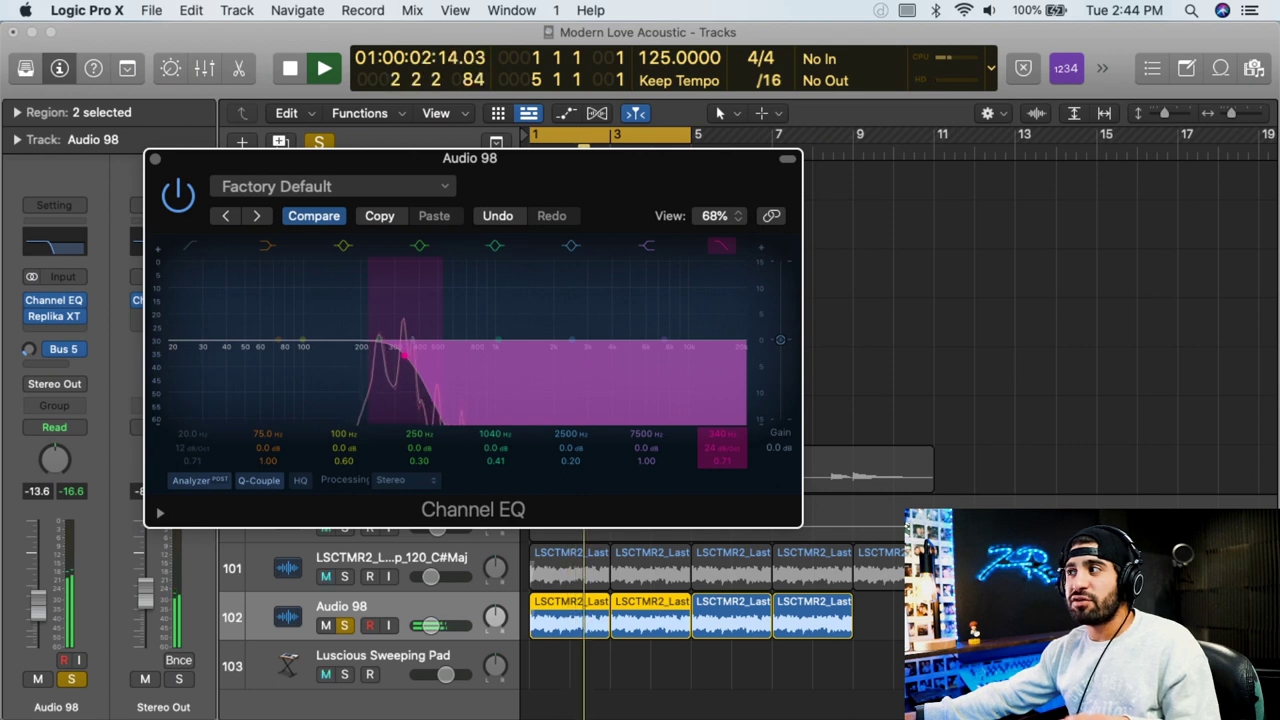
{"action": "left_click_drag", "start_coordinate": [721, 434], "coordinate": [721, 420]}
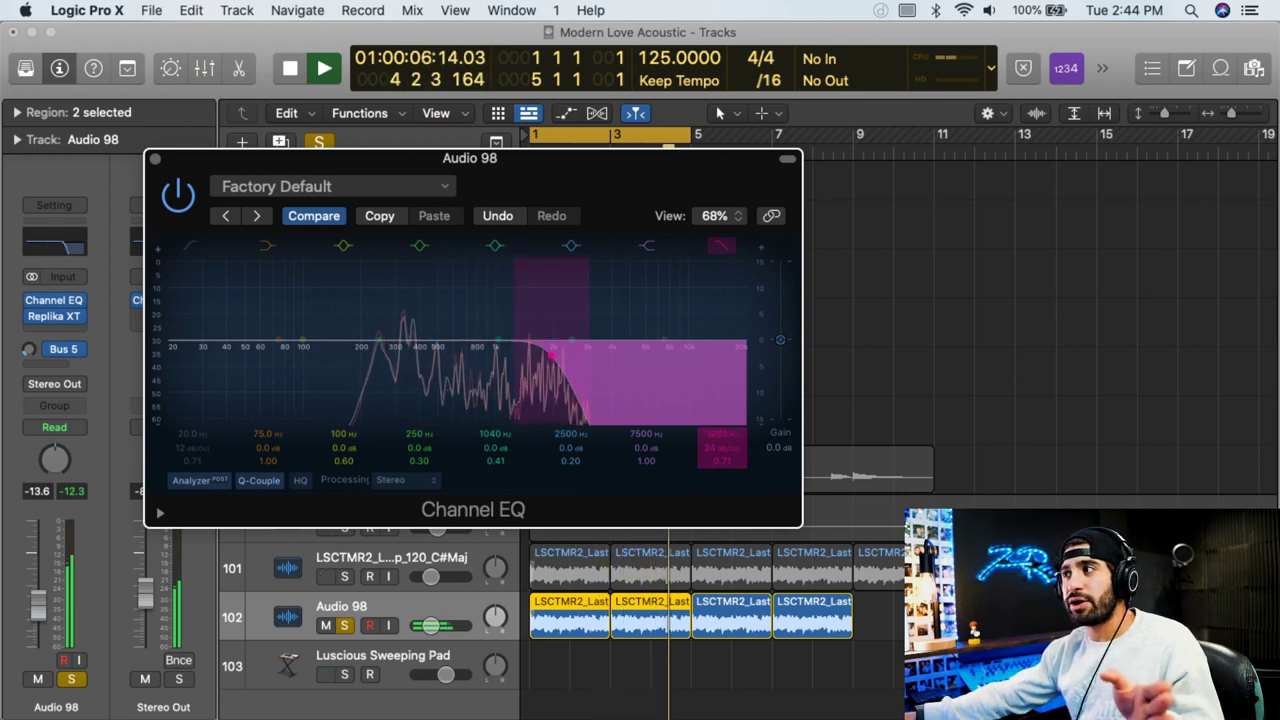
{"action": "left_click_drag", "start_coordinate": [721, 434], "coordinate": [721, 410]}
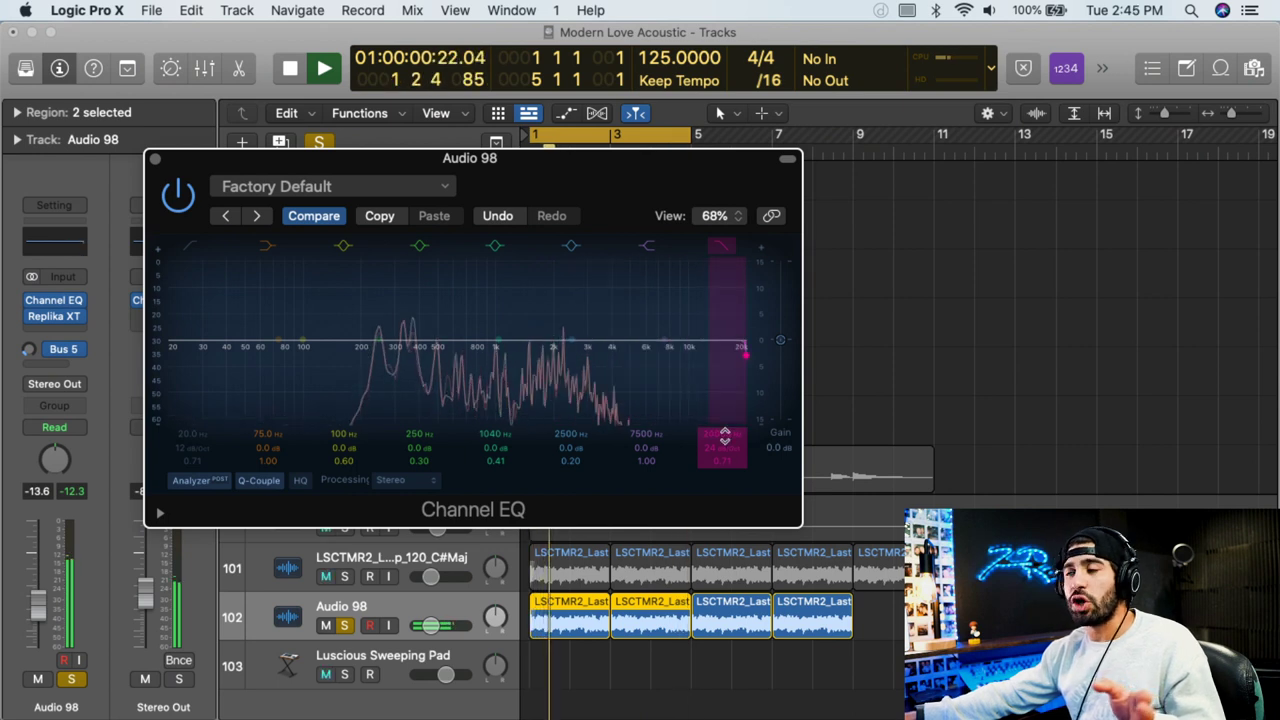
{"action": "key", "text": "space"}
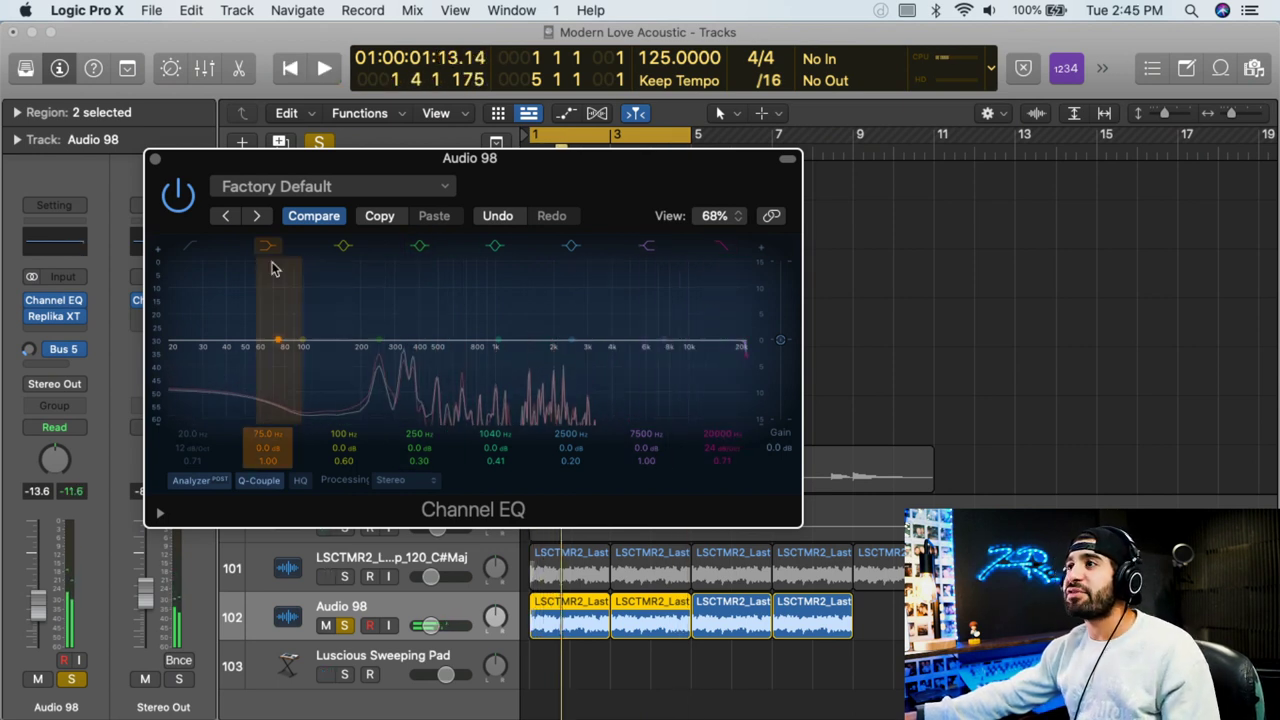
- Enable the low cut at about 2.5 kHz, then sweep it through 1.2 kHz to 20 Hz during playback
{"action": "left_click", "coordinate": [191, 245]}
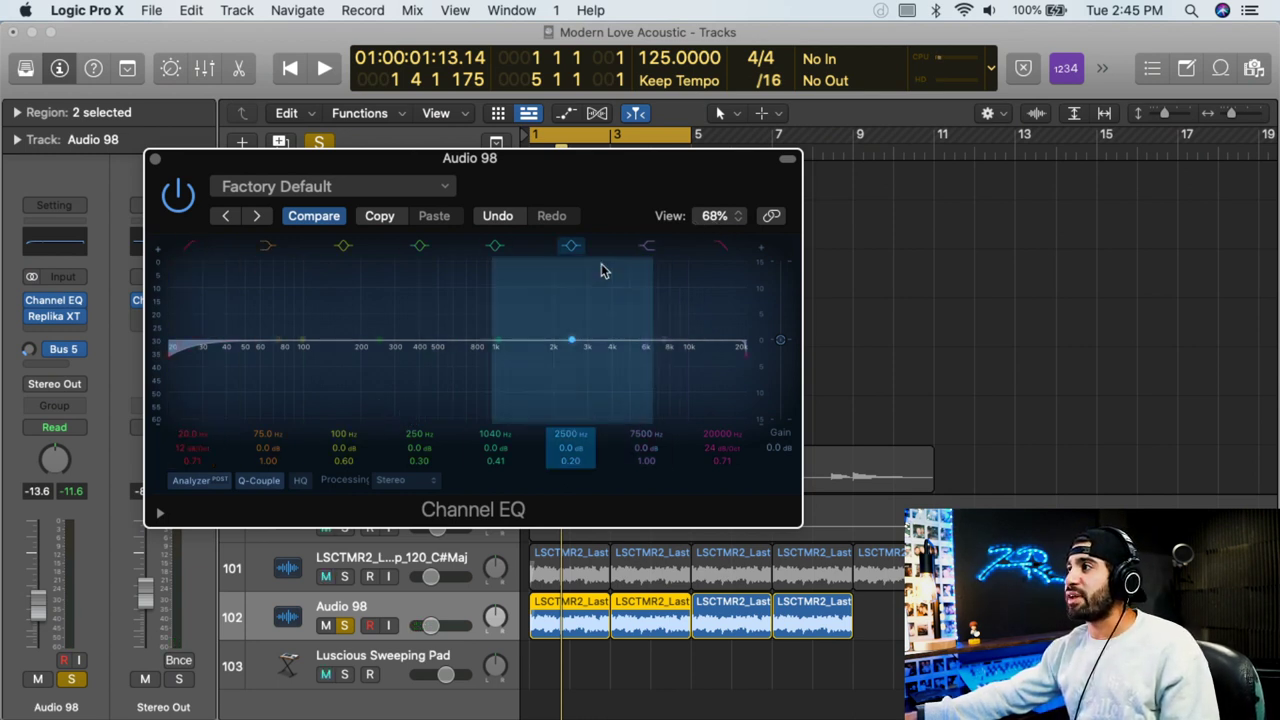
{"action": "left_click_drag", "start_coordinate": [198, 428], "coordinate": [198, 330]}
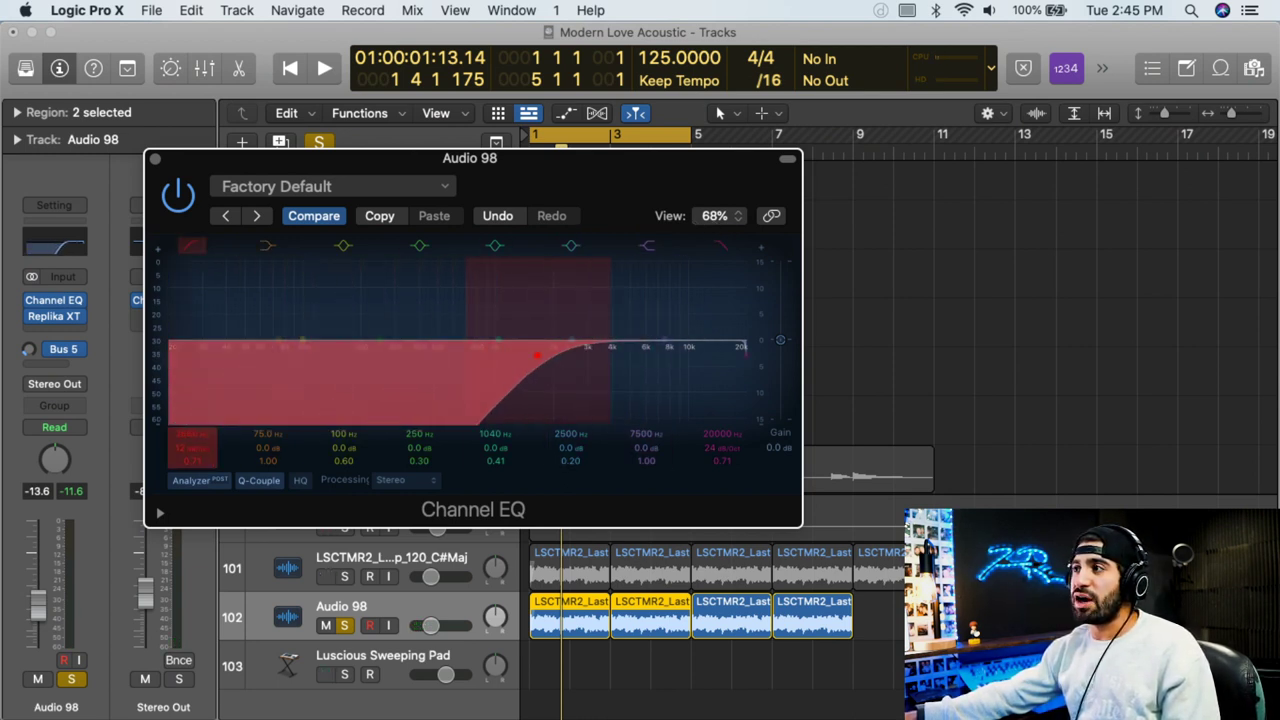
{"action": "key", "text": "space"}
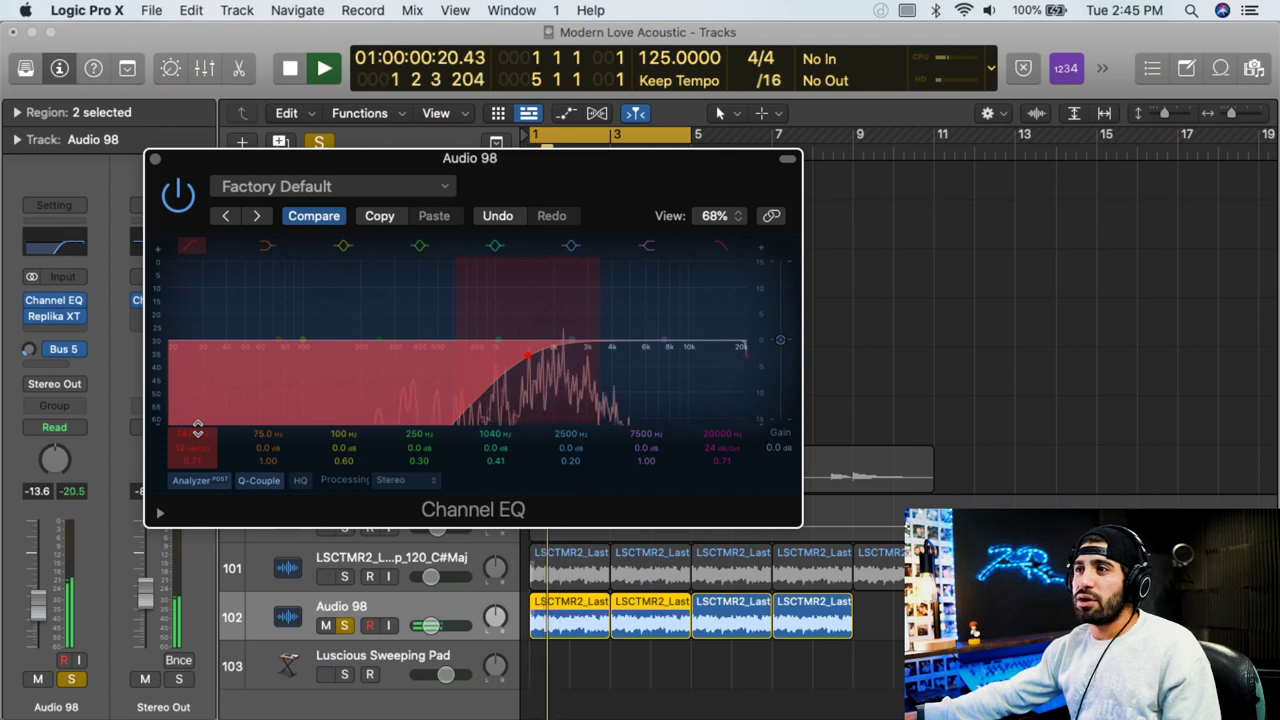
{"action": "left_click_drag", "start_coordinate": [198, 440], "coordinate": [198, 464]}
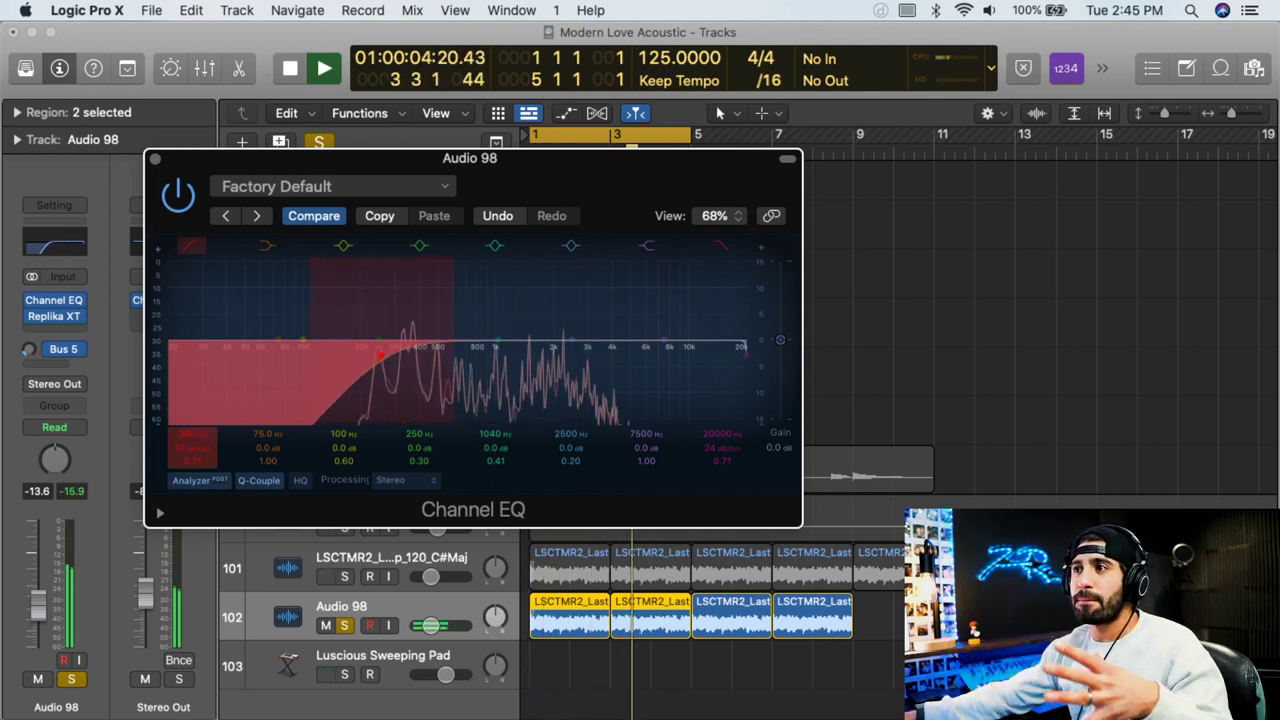
{"action": "left_click_drag", "start_coordinate": [198, 464], "coordinate": [198, 498]}
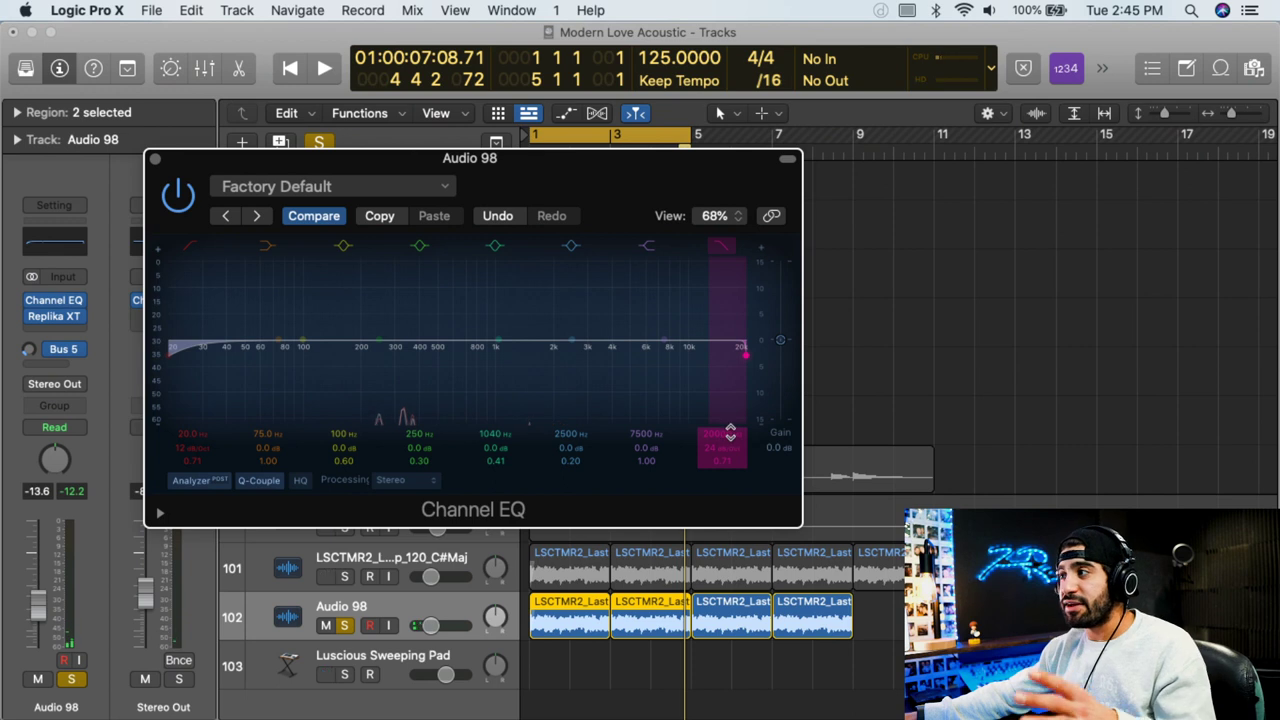
- Play the guitar and sweep the high cut from 20000 Hz down to about 1050 Hz
{"action": "key", "text": "space"}
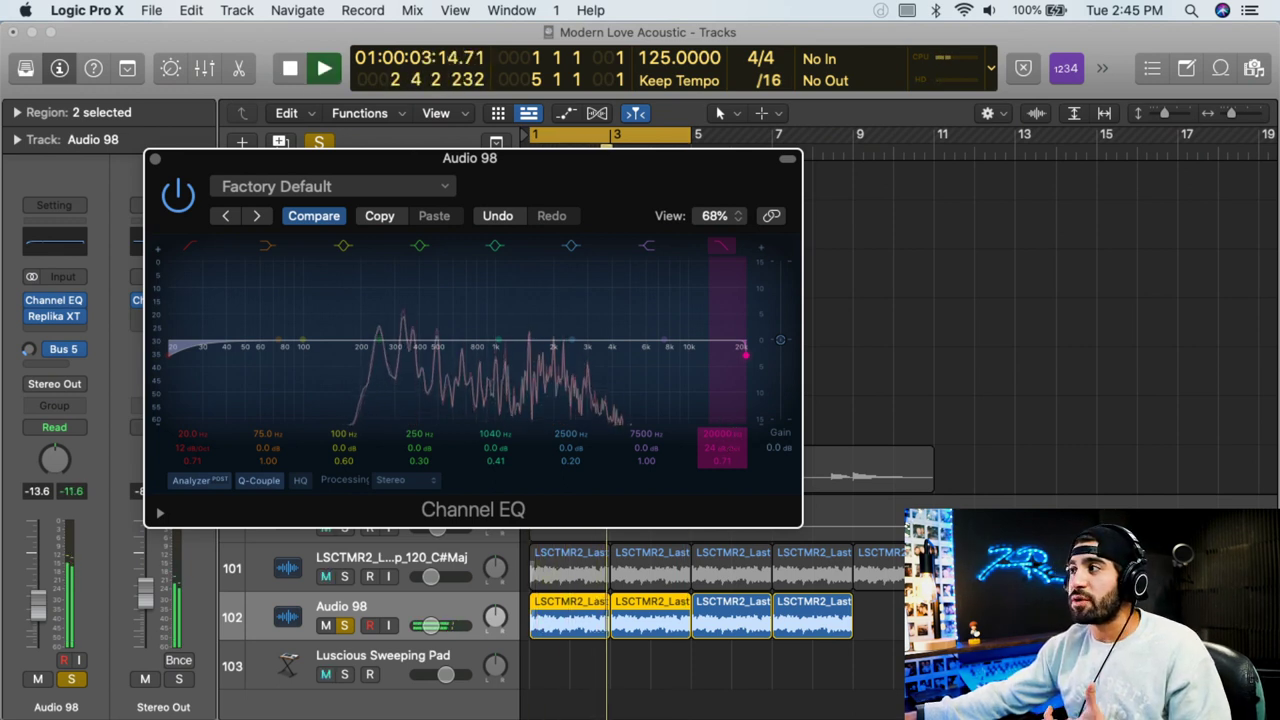
{"action": "mouse_move", "coordinate": [746, 355]}
{"action": "left_mouse_down"}
{"action": "mouse_move", "coordinate": [335, 353]}
{"action": "mouse_move", "coordinate": [745, 354]}
{"action": "left_mouse_up"}
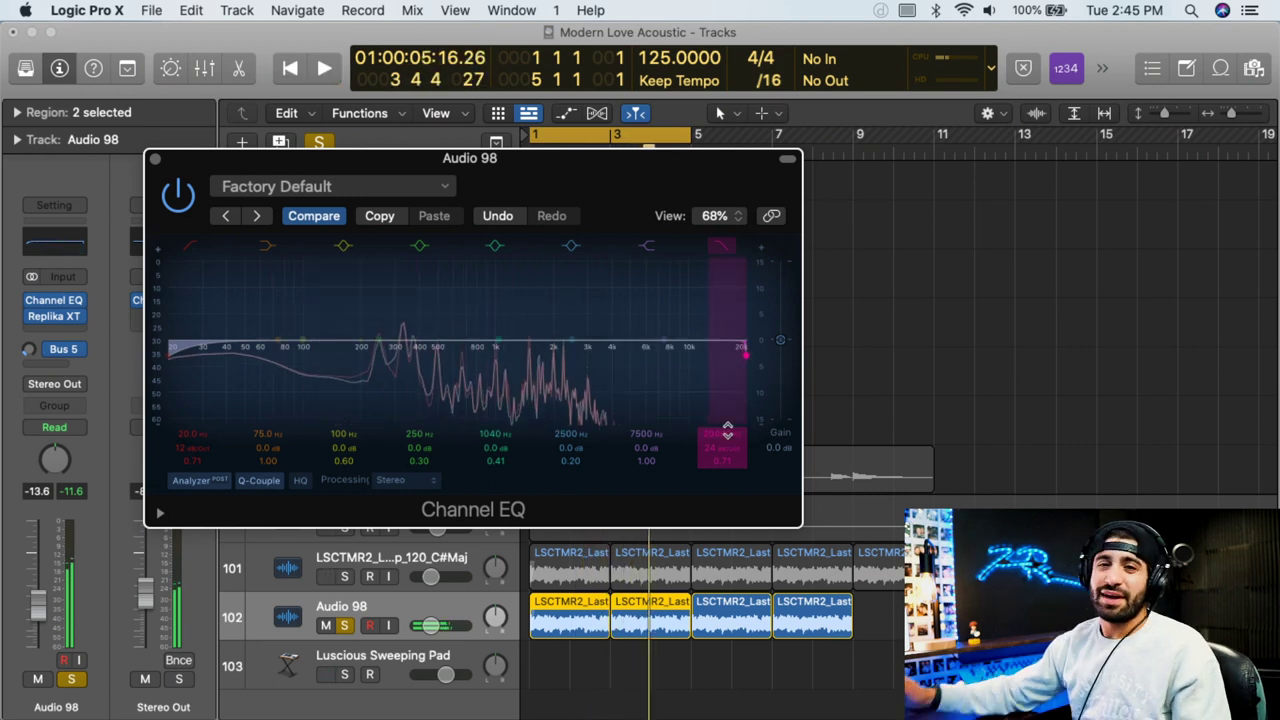